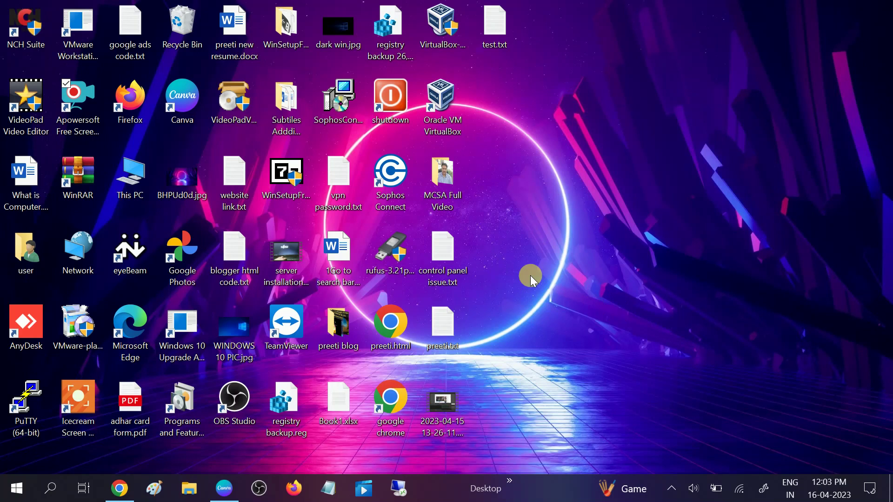
Search 'device' and open Device Manager maximized to full screen.
{"action": "left_click", "coordinate": [53, 489]}
{"action": "type", "text": "de"}
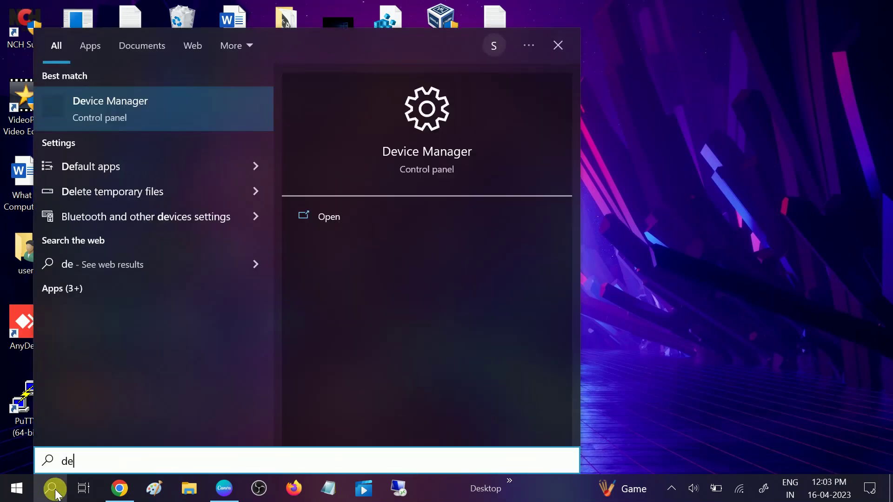
{"action": "type", "text": "vice"}
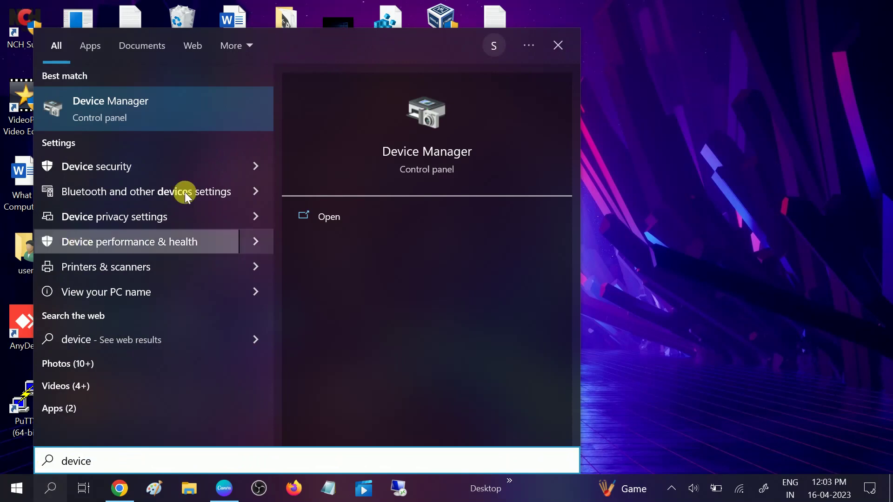
{"action": "left_click", "coordinate": [156, 115]}
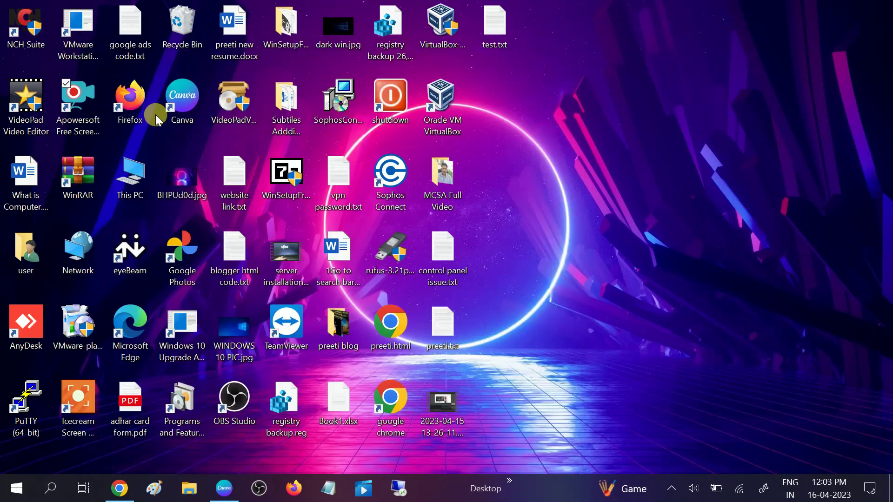
{"action": "left_click", "coordinate": [720, 40]}
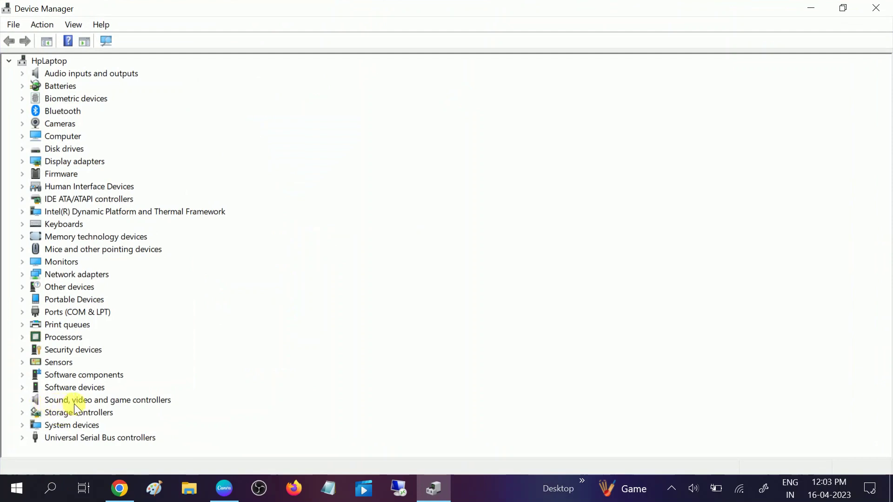
Expand Sound, video and game controllers and bring up Realtek High Definition Audio's context menu.
{"action": "left_click", "coordinate": [22, 399]}
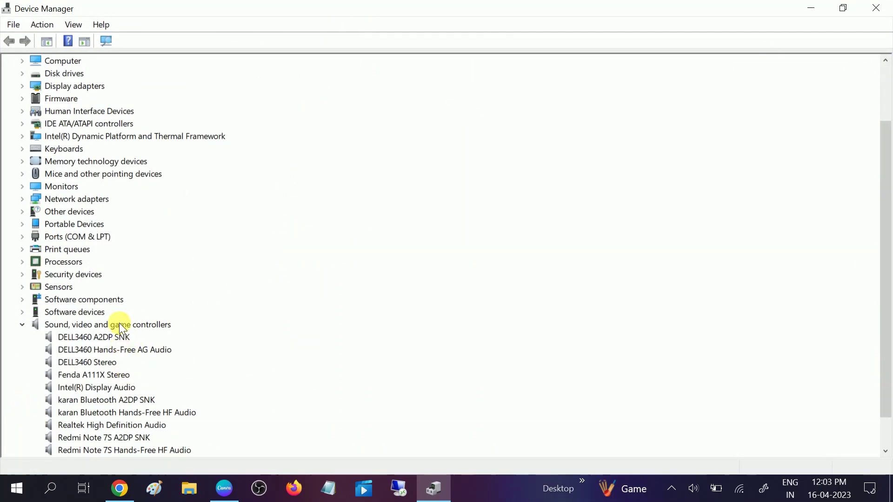
{"action": "scroll", "coordinate": [121, 346], "scroll_direction": "down", "scroll_amount": 1}
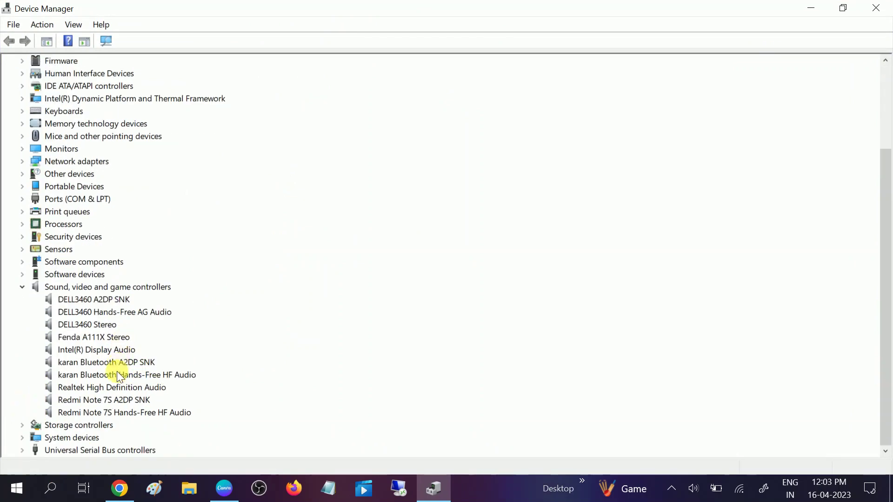
{"action": "left_click", "coordinate": [67, 390]}
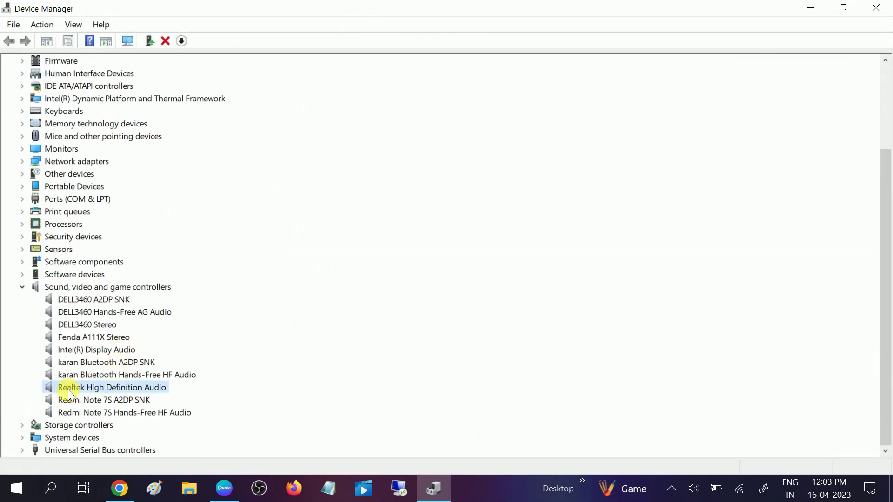
{"action": "right_click", "coordinate": [120, 385]}
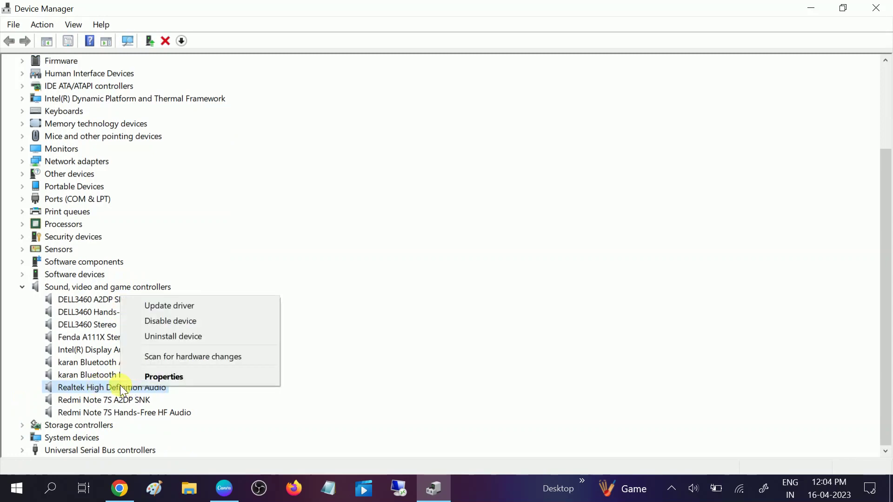
Run an automatic driver update for Realtek High Definition Audio, which finds the best driver already installed.
{"action": "left_click", "coordinate": [163, 377]}
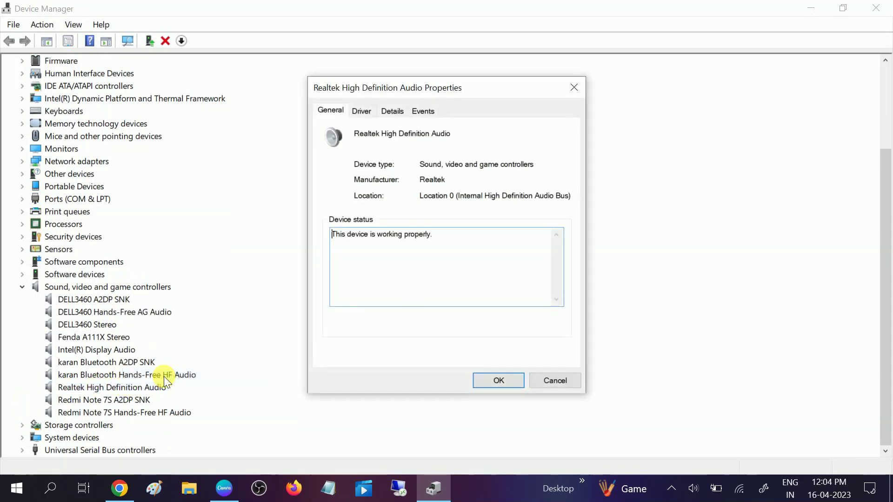
{"action": "left_click", "coordinate": [361, 112]}
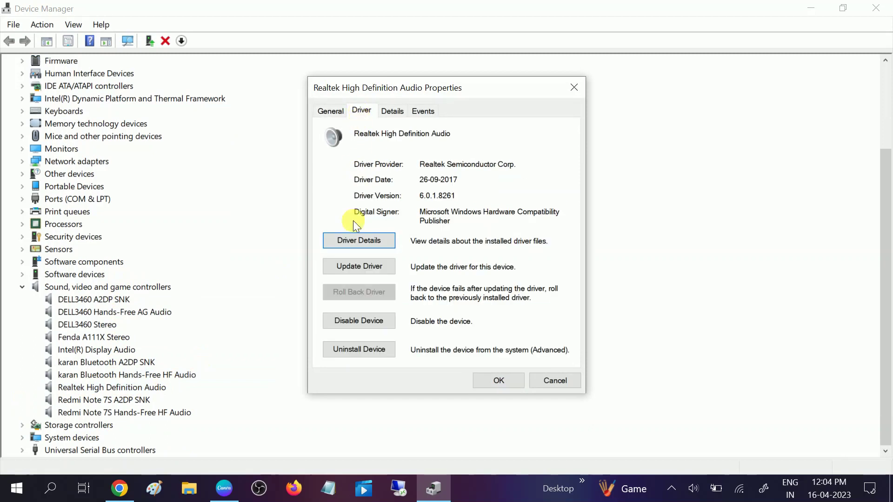
{"action": "left_click", "coordinate": [366, 262]}
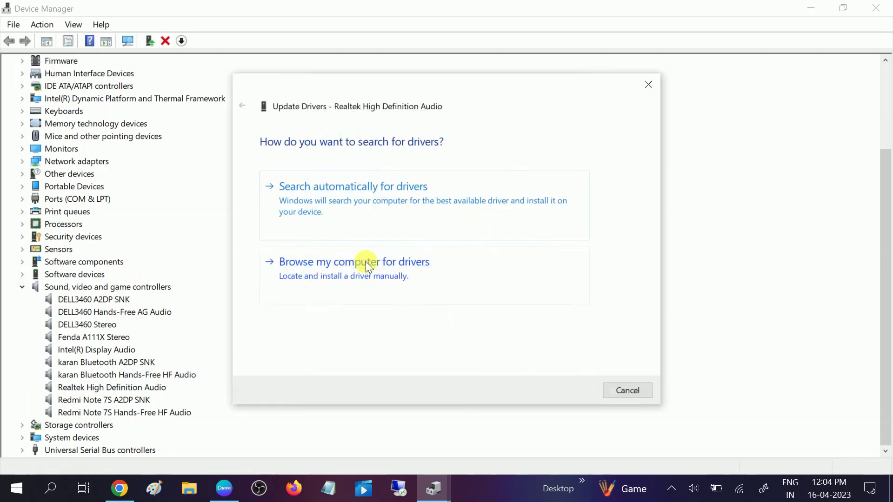
{"action": "left_click", "coordinate": [384, 204]}
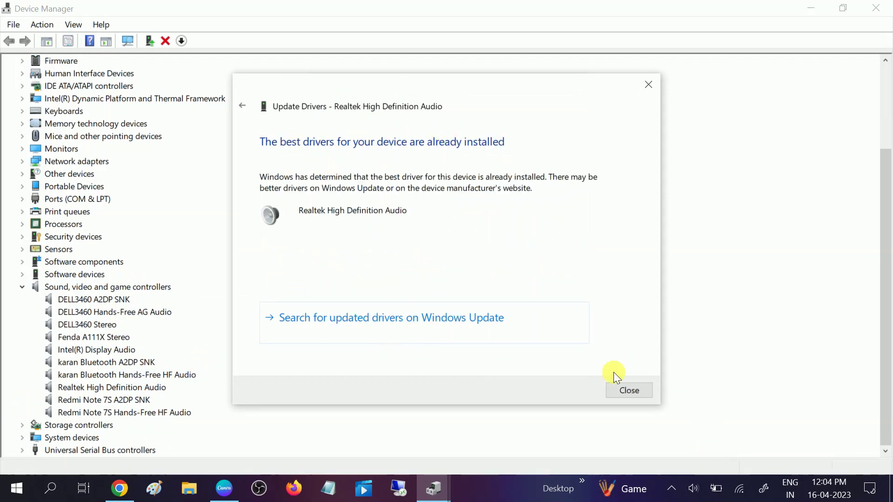
{"action": "left_click", "coordinate": [628, 391]}
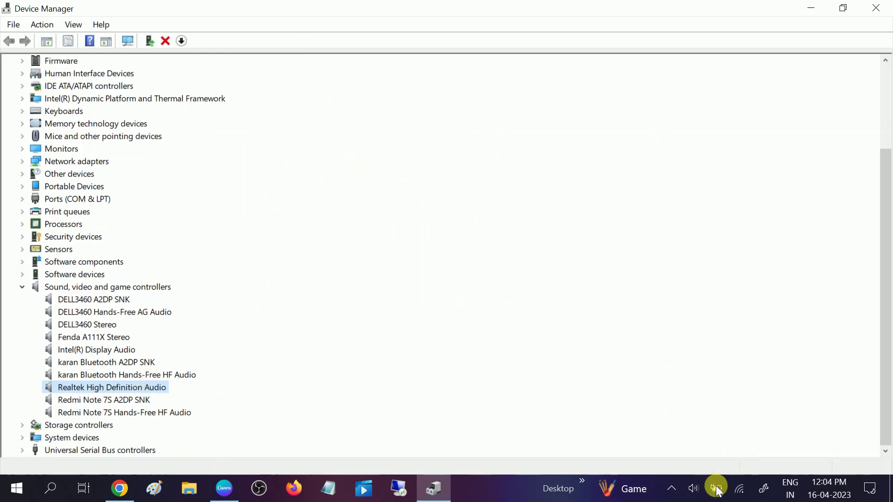
Raise the system volume to 69 from the taskbar volume slider.
{"action": "left_click", "coordinate": [693, 488]}
{"action": "left_click_drag", "start_coordinate": [726, 456], "coordinate": [799, 451]}
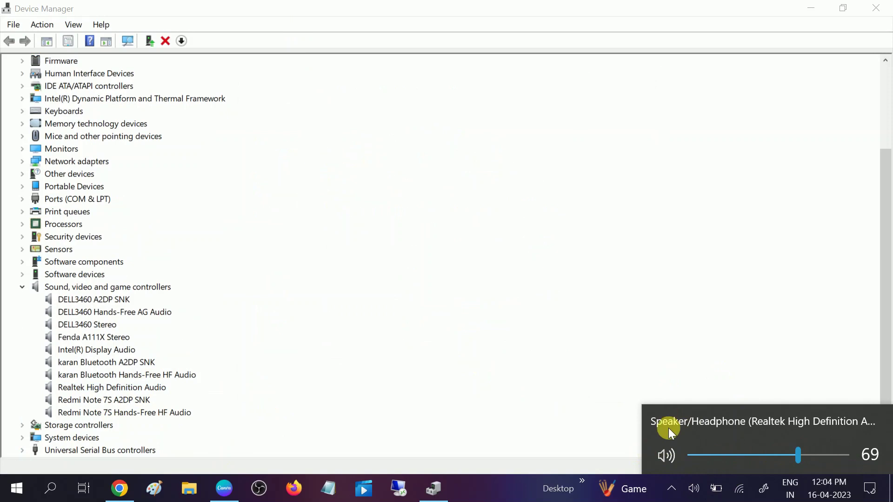
{"action": "left_click", "coordinate": [516, 486]}
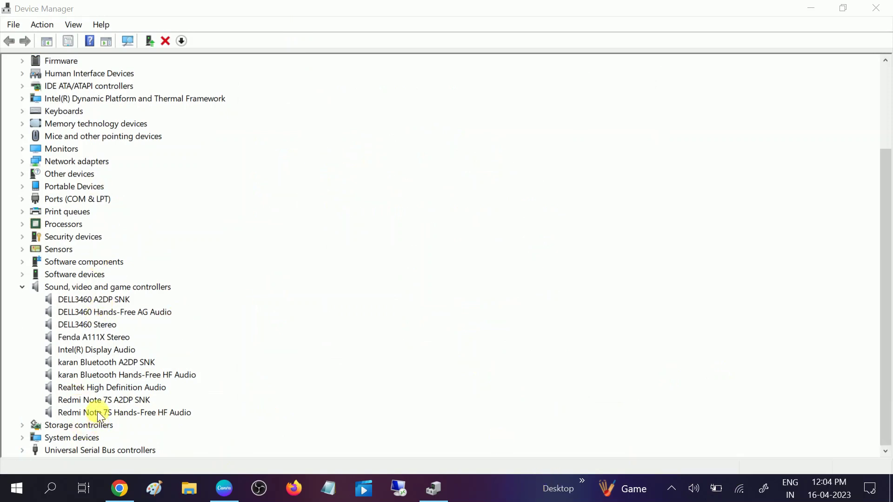
Start a Realtek High Definition Audio driver update and choose to browse this computer for drivers.
{"action": "left_click", "coordinate": [114, 388]}
{"action": "right_click", "coordinate": [114, 388]}
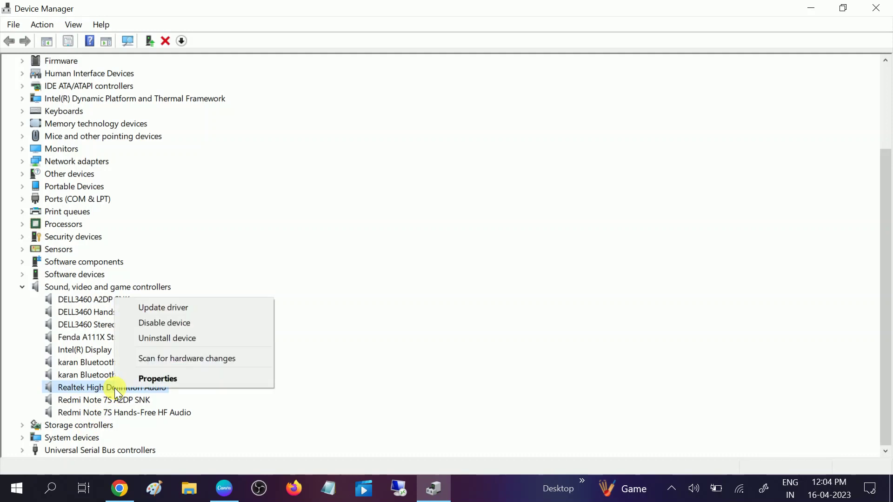
{"action": "left_click", "coordinate": [151, 379]}
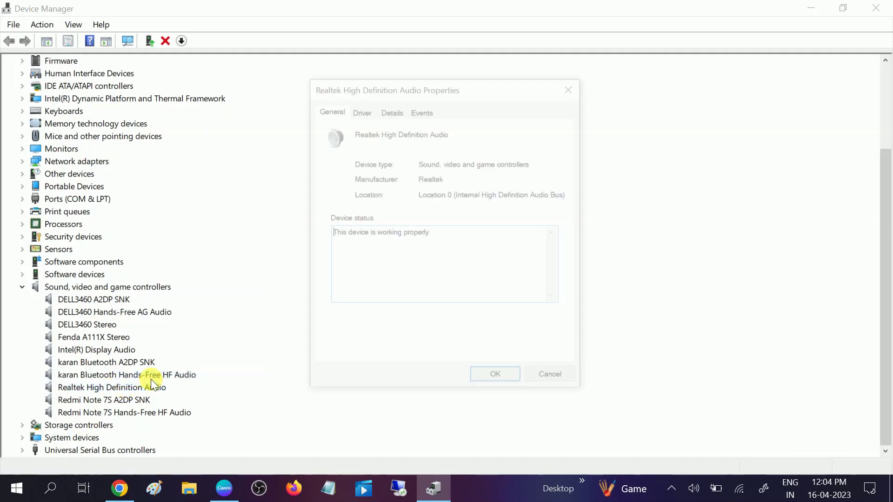
{"action": "left_click", "coordinate": [362, 111]}
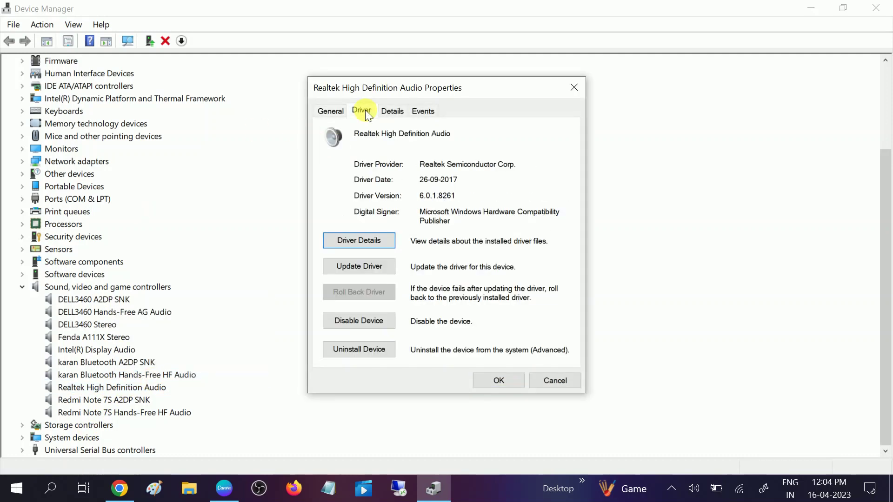
{"action": "left_click", "coordinate": [364, 265]}
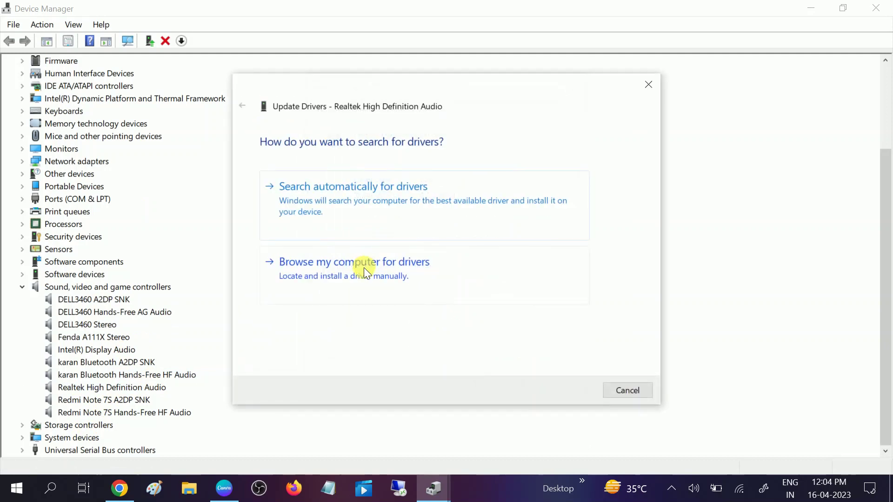
{"action": "left_click", "coordinate": [325, 276]}
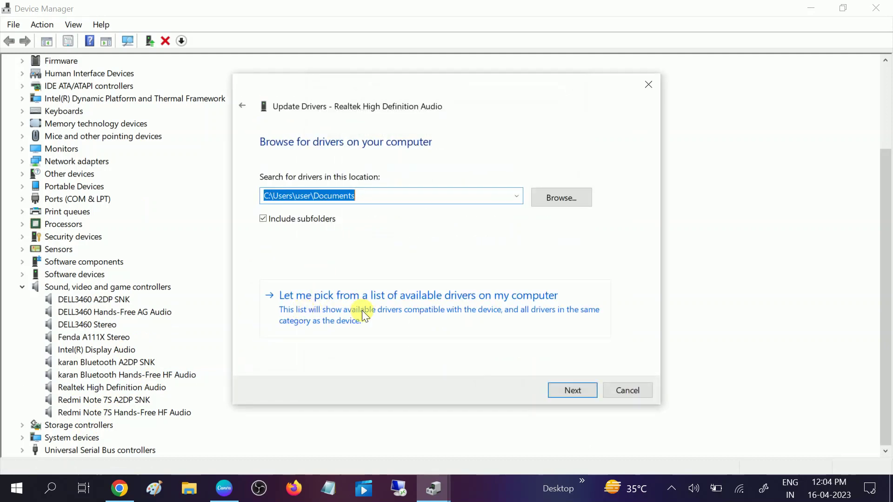
Install the Realtek High Definition Audio driver from the computer's compatible driver list.
{"action": "left_click", "coordinate": [395, 309]}
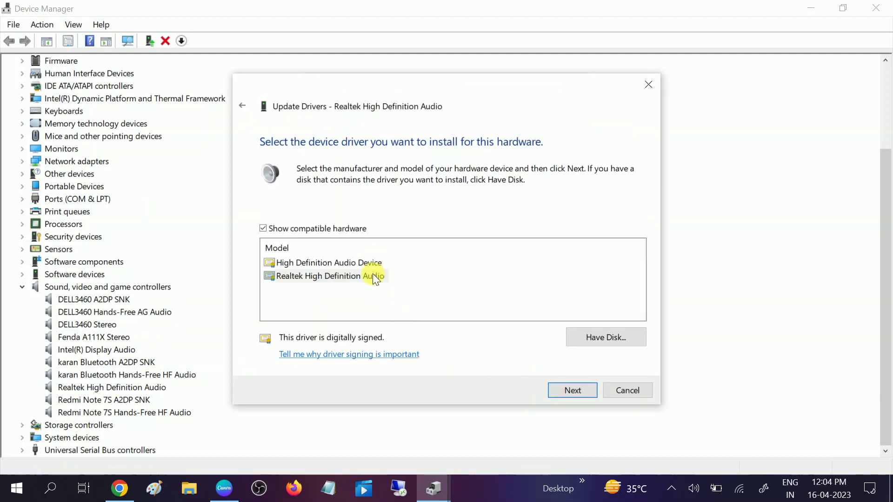
{"action": "left_click", "coordinate": [332, 275]}
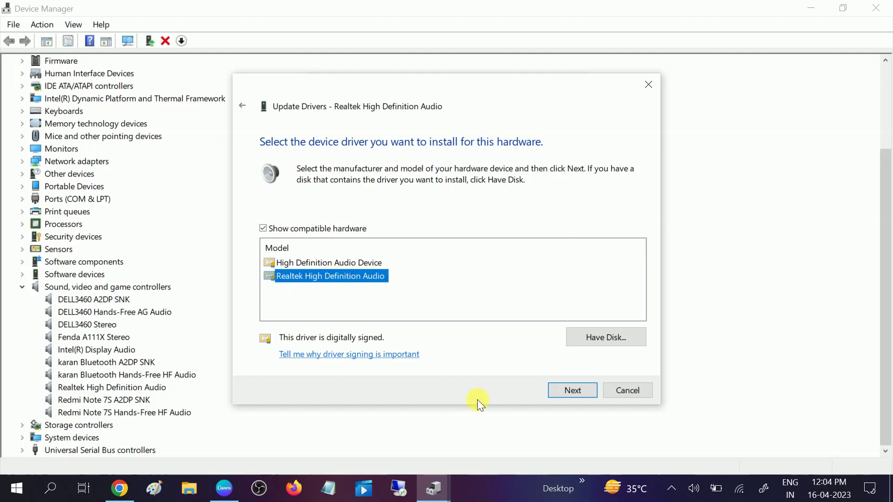
{"action": "left_click", "coordinate": [573, 391]}
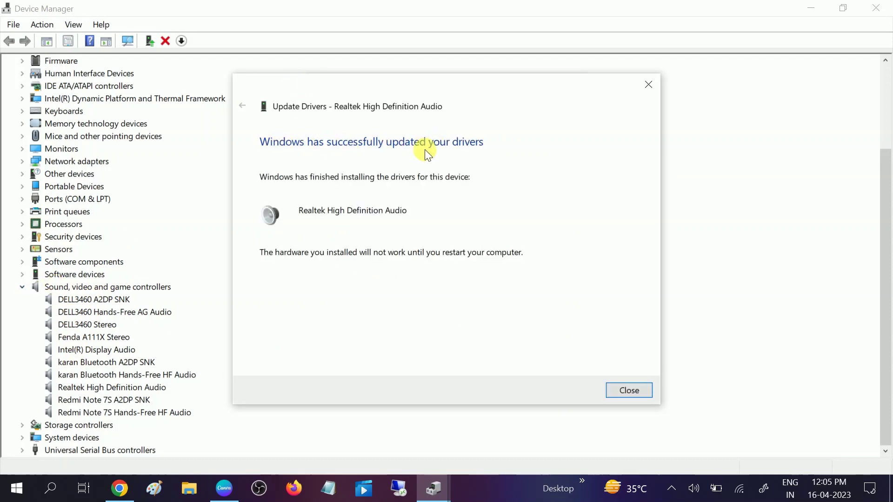
{"action": "left_click", "coordinate": [628, 391]}
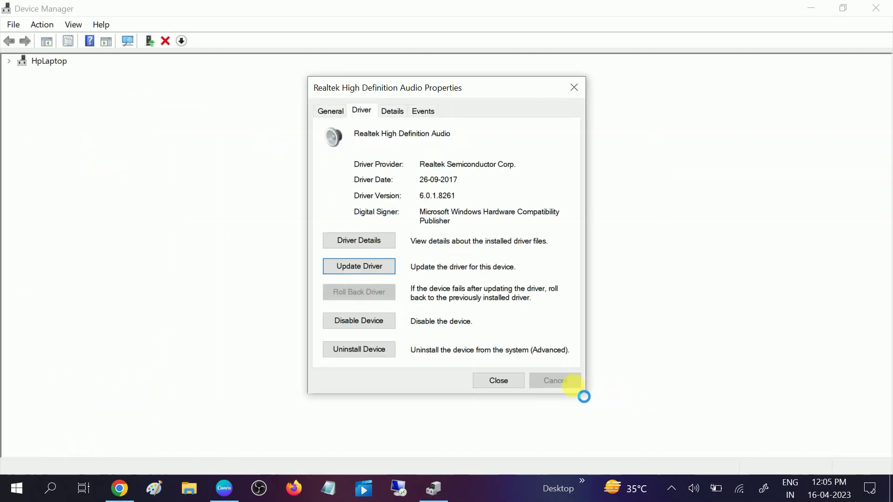
{"action": "left_click", "coordinate": [498, 382]}
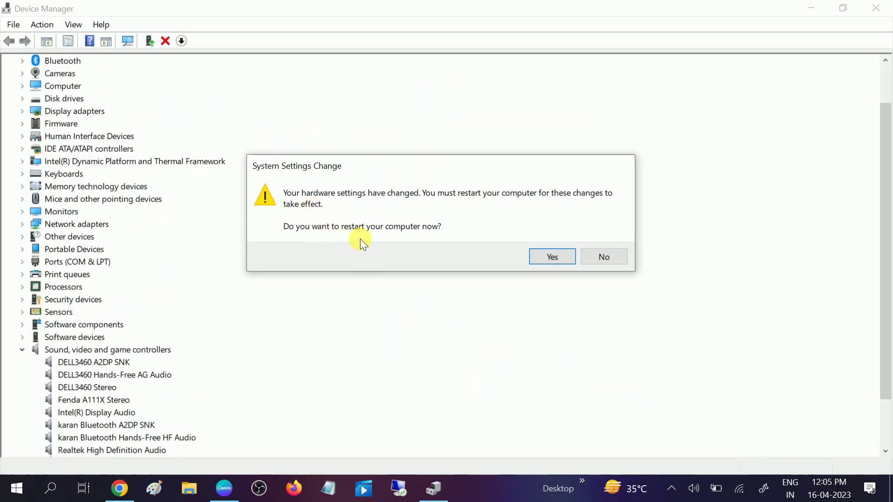
Postpone the restart, check the sound controllers list, and close Device Manager.
{"action": "left_click", "coordinate": [603, 257]}
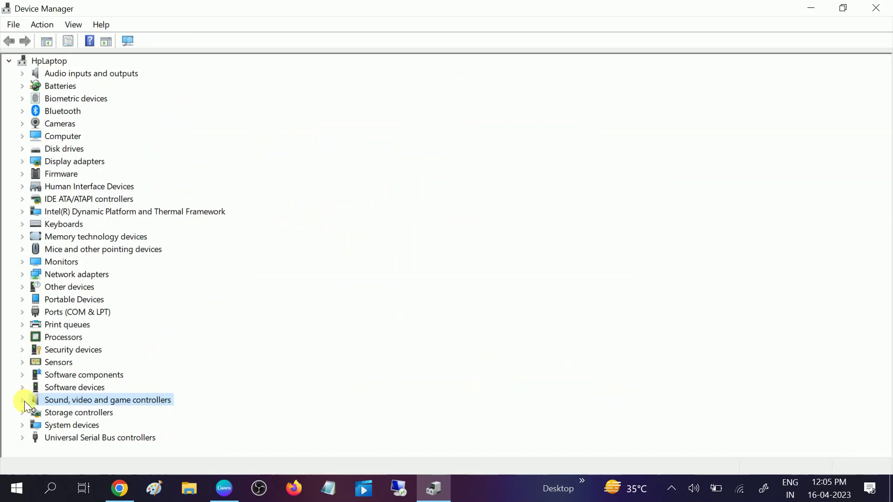
{"action": "left_click", "coordinate": [24, 401]}
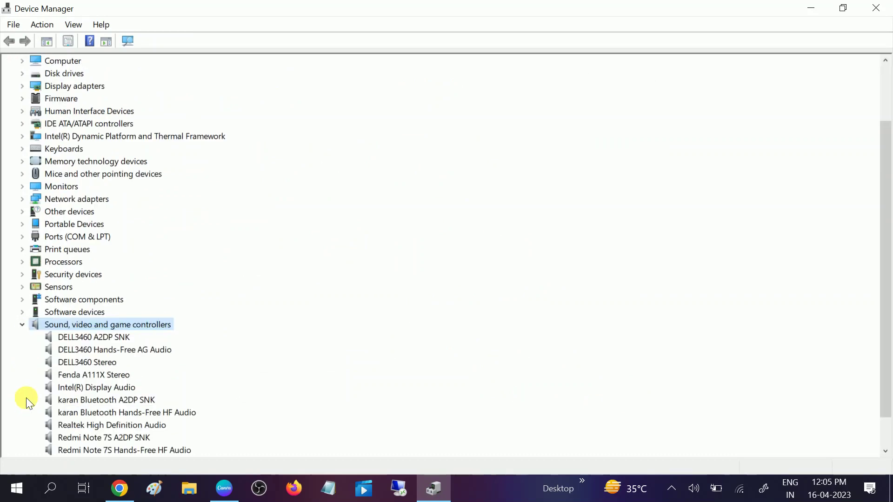
{"action": "left_click", "coordinate": [24, 327]}
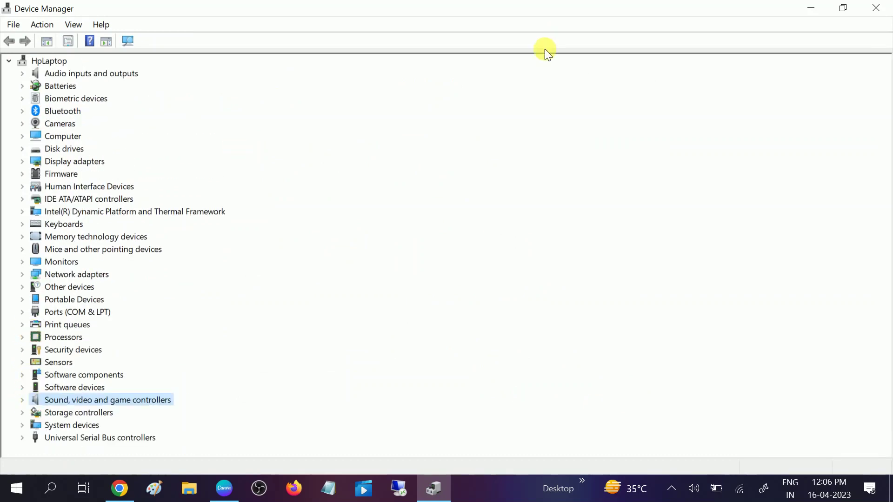
{"action": "left_click", "coordinate": [866, 11]}
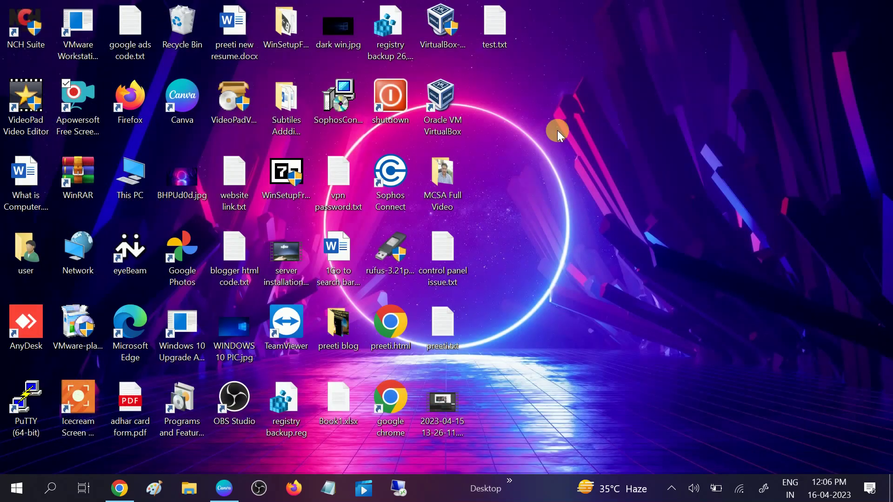
Search 'trouble' and open the Troubleshoot settings page.
{"action": "left_click", "coordinate": [62, 484]}
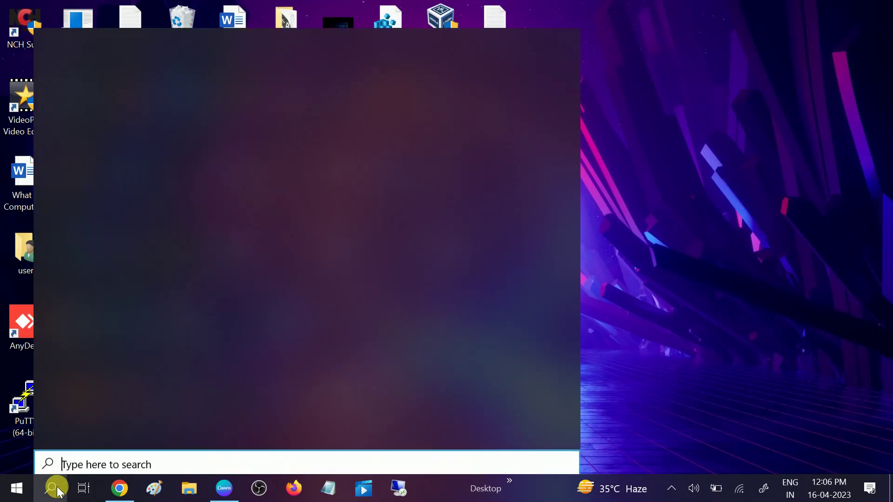
{"action": "type", "text": "trou"}
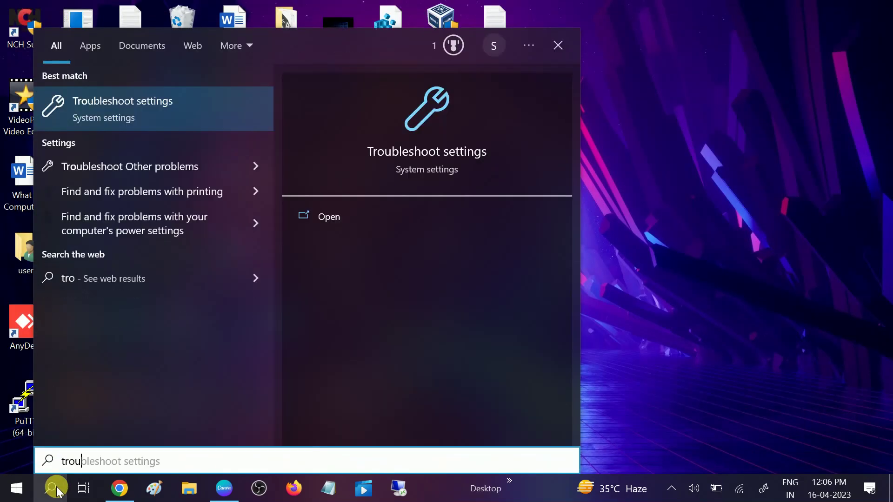
{"action": "type", "text": "ble"}
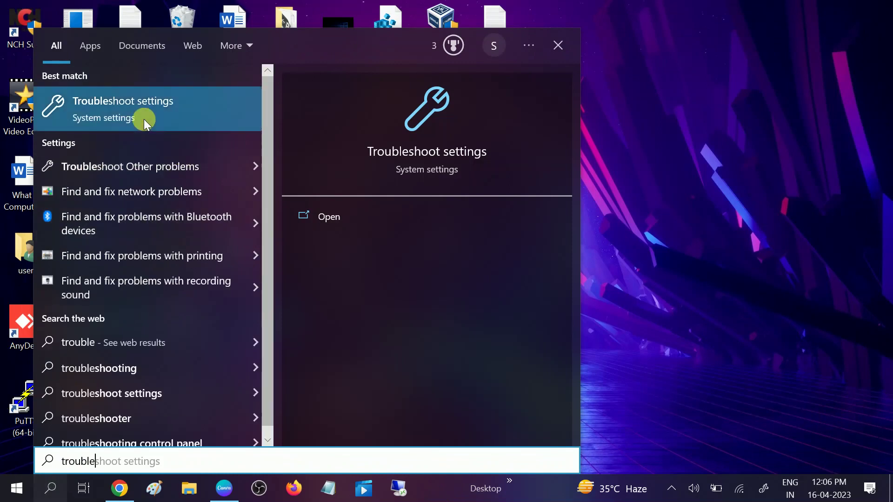
{"action": "left_click", "coordinate": [144, 119]}
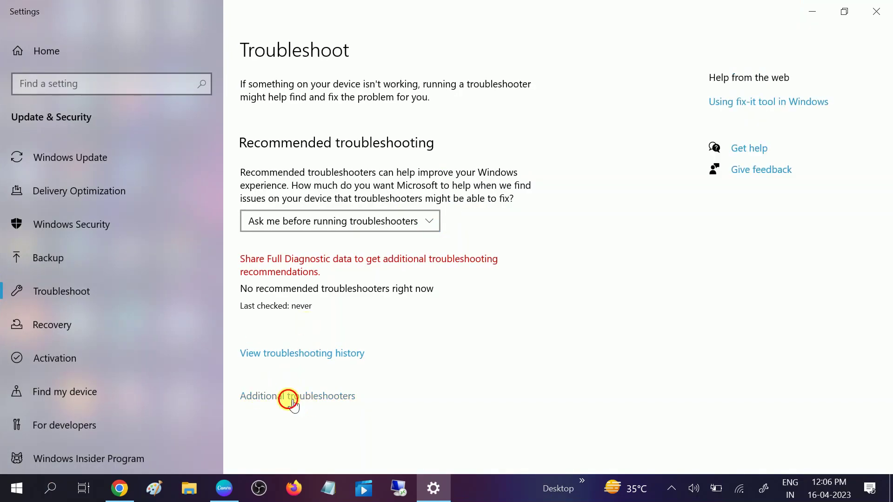
Run the Playing Audio troubleshooter from Additional troubleshooters.
{"action": "left_click", "coordinate": [289, 399]}
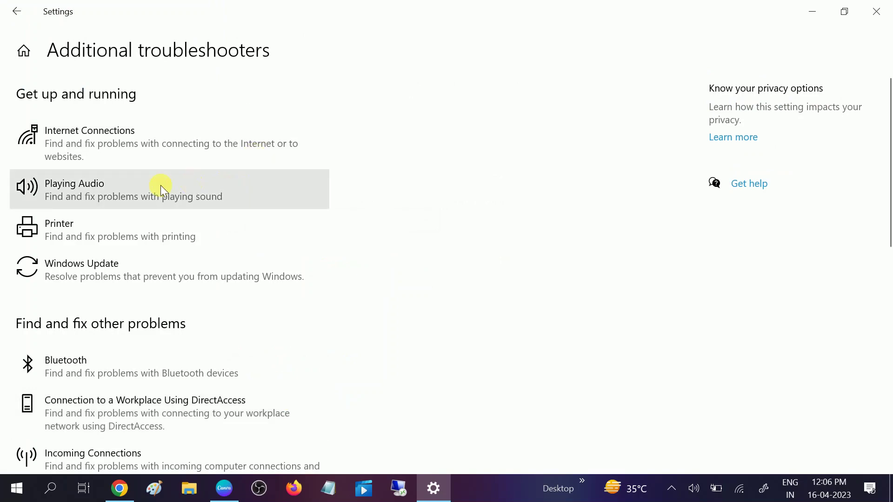
{"action": "left_click", "coordinate": [88, 191]}
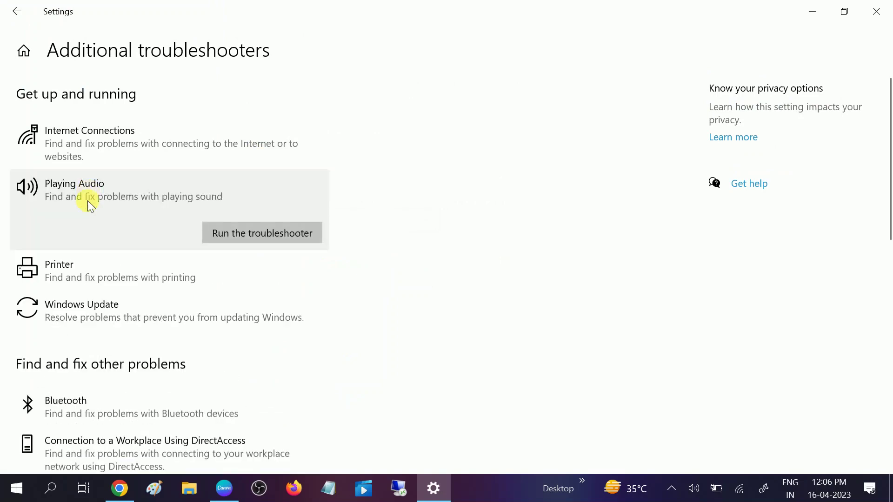
{"action": "left_click", "coordinate": [296, 236]}
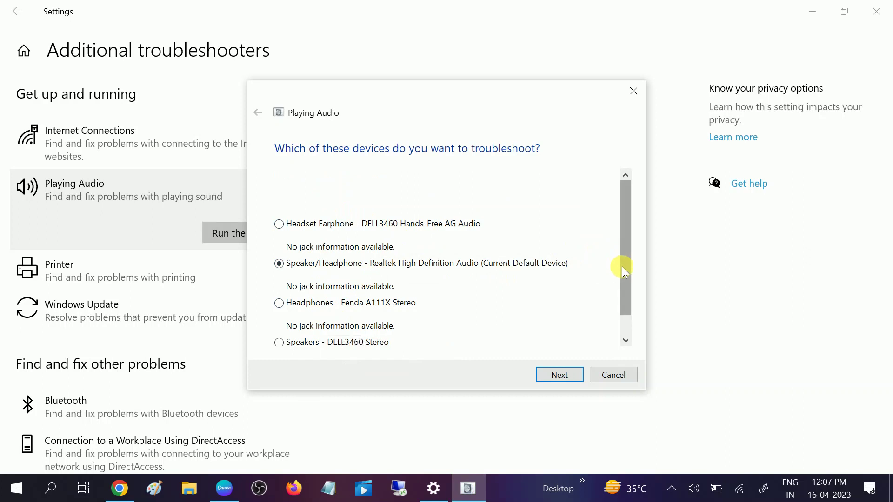
Troubleshoot the Realtek Speaker/Headphone device and open its Audio Enhancements properties.
{"action": "left_click_drag", "start_coordinate": [622, 266], "coordinate": [620, 296]}
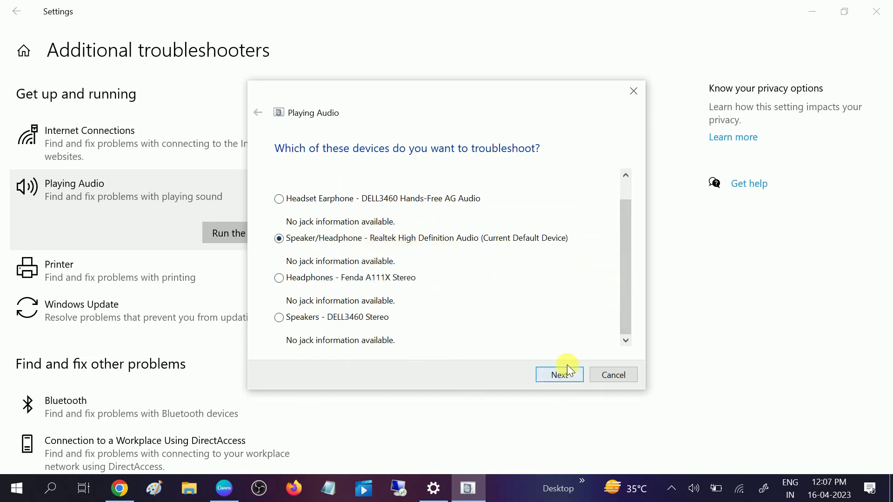
{"action": "left_click", "coordinate": [542, 385]}
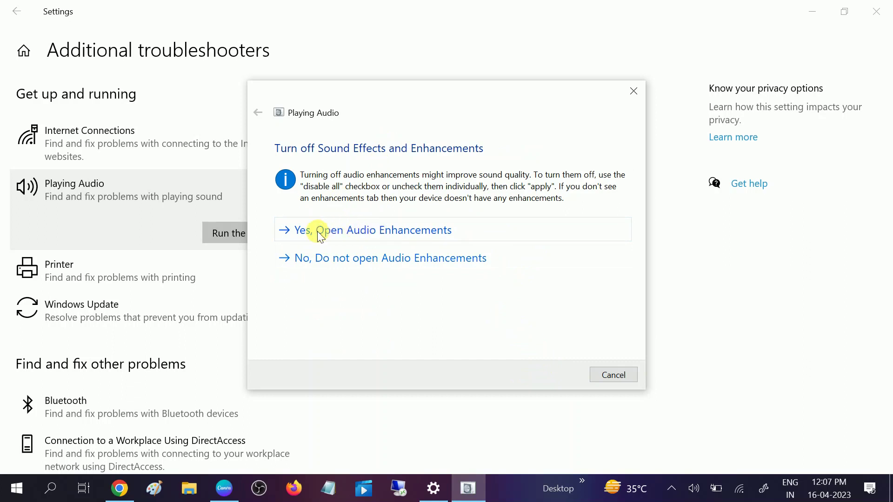
{"action": "left_click", "coordinate": [377, 236]}
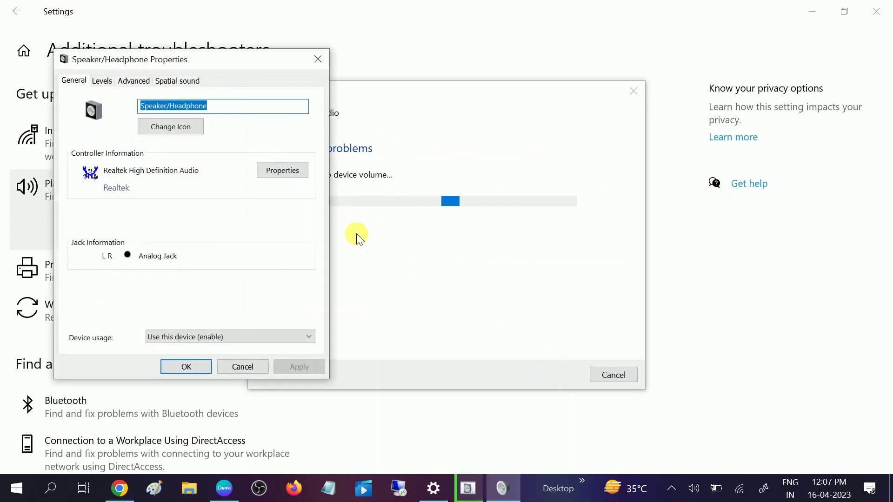
Mute and unmute the speaker on the Levels tab, then view the Advanced tab.
{"action": "left_click", "coordinate": [101, 81]}
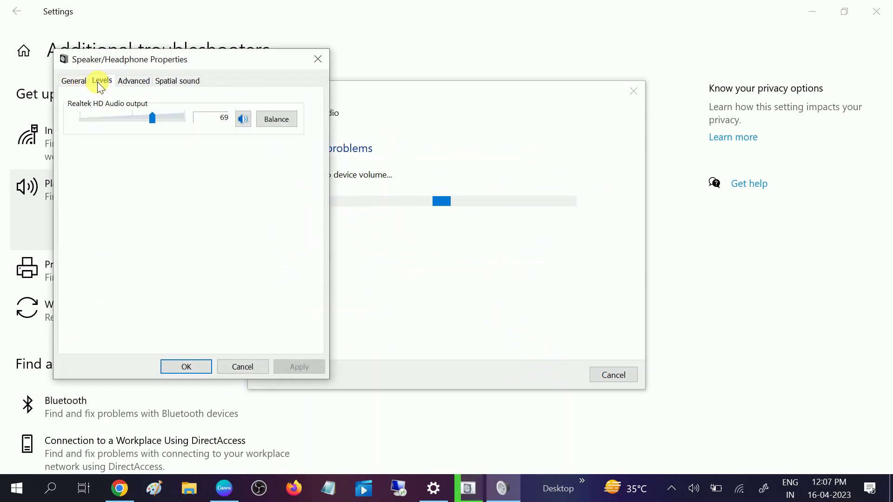
{"action": "left_click", "coordinate": [243, 122]}
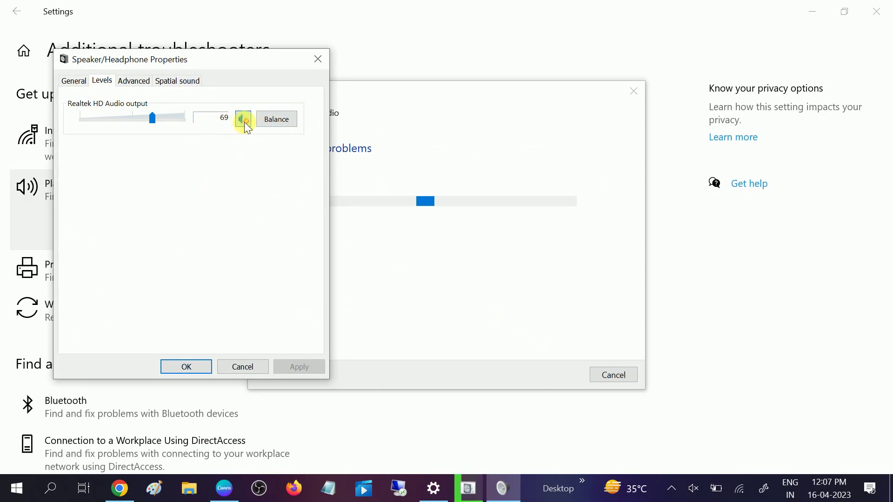
{"action": "left_click", "coordinate": [244, 122]}
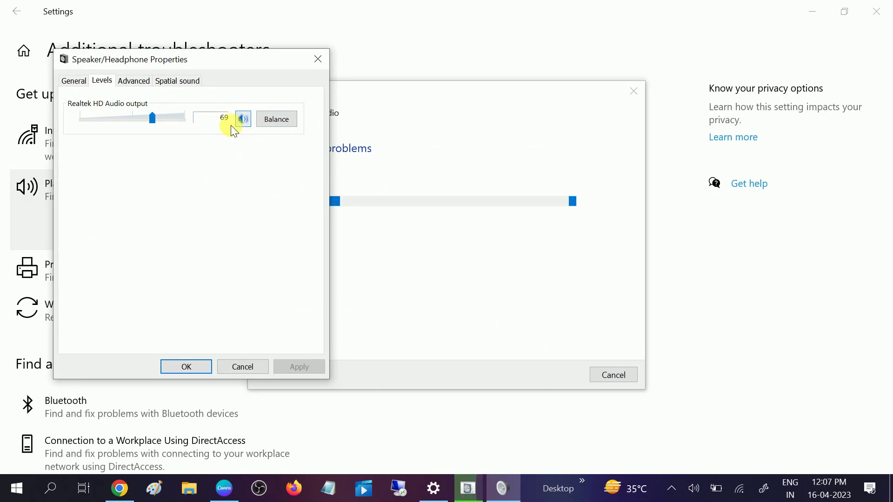
{"action": "left_click", "coordinate": [149, 83]}
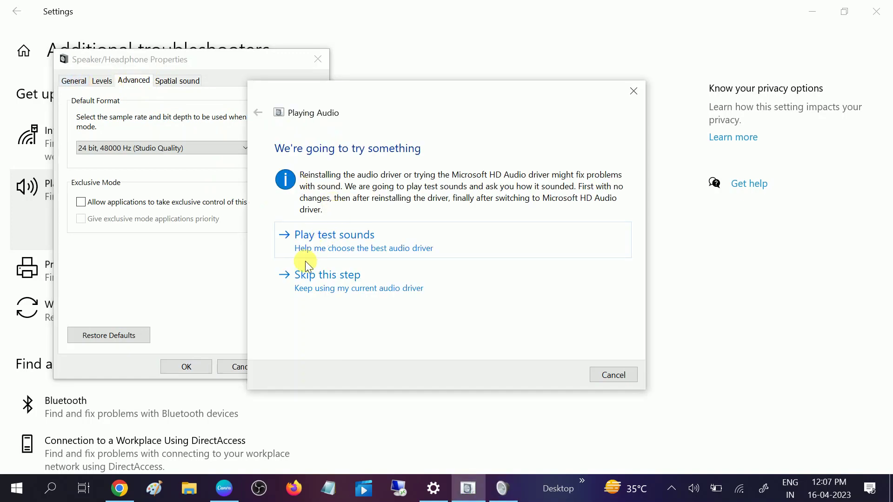
Play test sounds, rate them Good, and close the troubleshooter, speaker properties and Settings.
{"action": "left_click", "coordinate": [351, 237]}
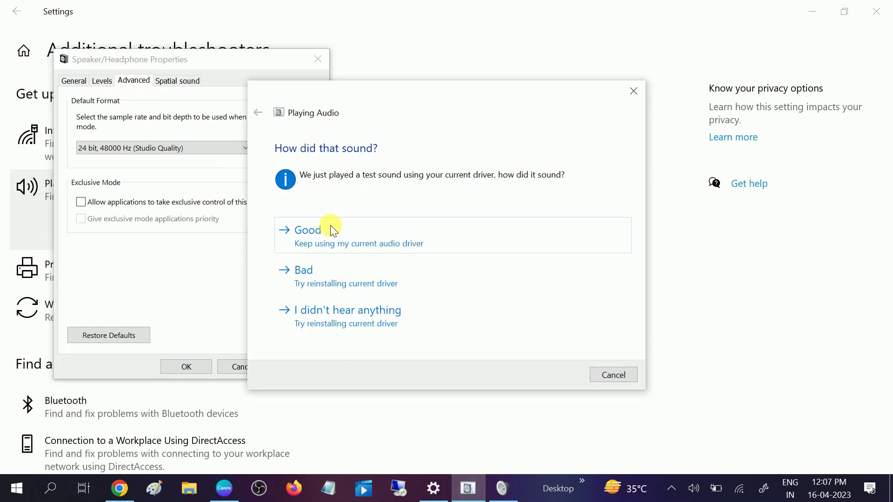
{"action": "left_click", "coordinate": [340, 233]}
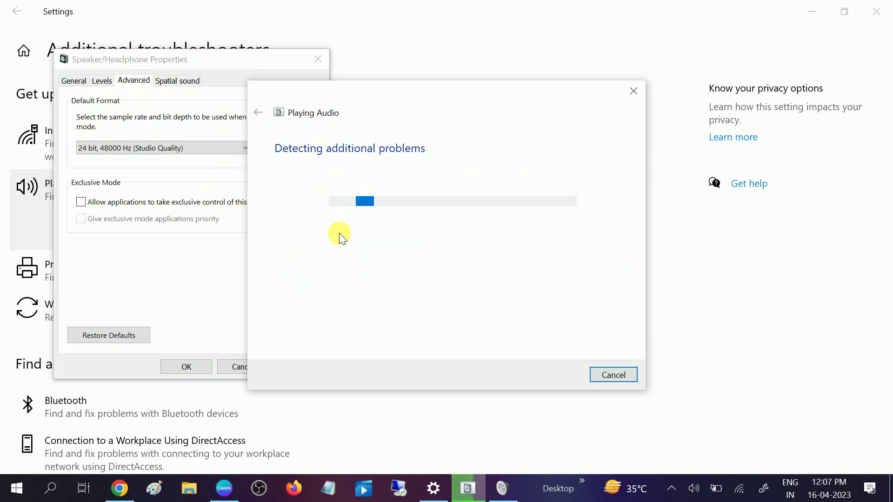
{"action": "left_click", "coordinate": [615, 375]}
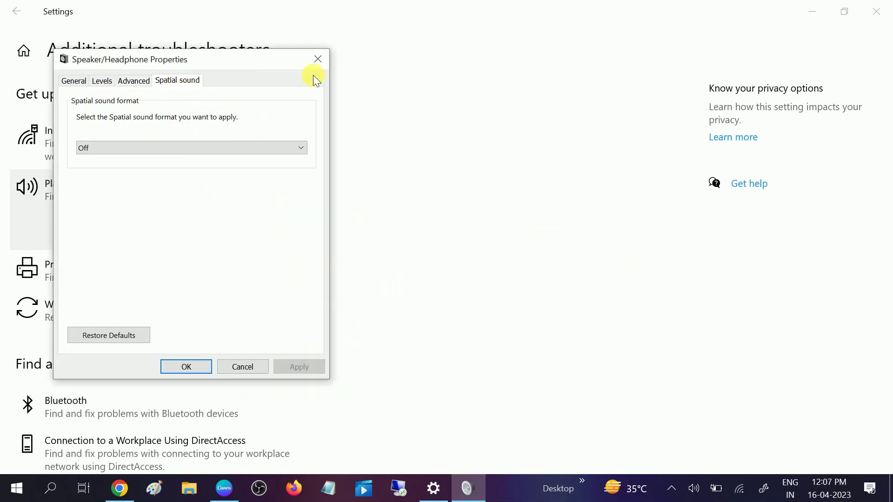
{"action": "left_click", "coordinate": [319, 60]}
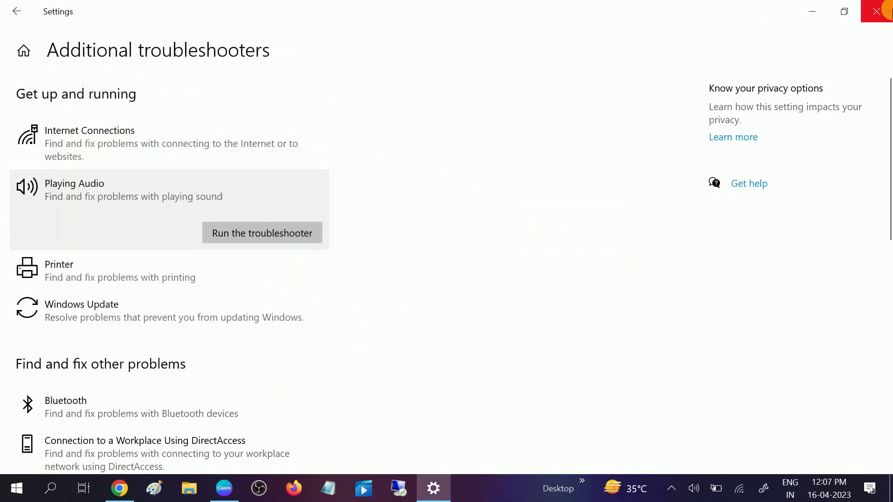
{"action": "left_click", "coordinate": [877, 11]}
Refresh the desktop twice from its right-click menu.
{"action": "right_click", "coordinate": [598, 149]}
{"action": "left_click", "coordinate": [627, 195]}
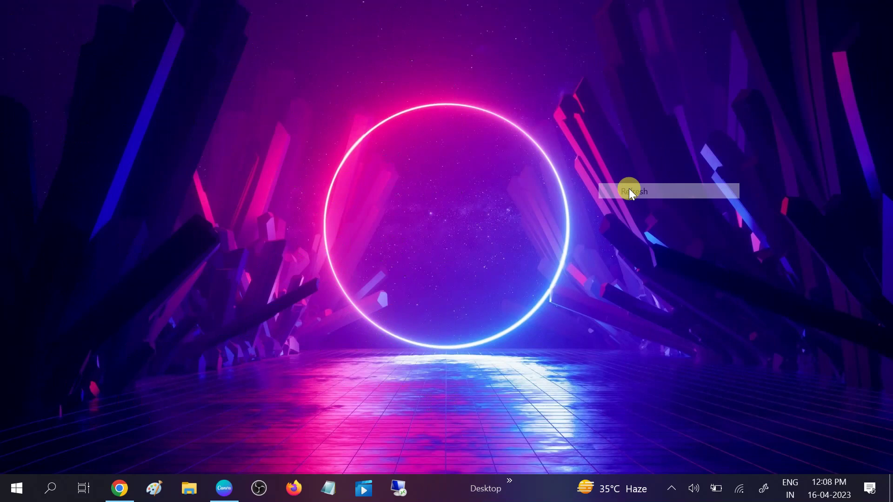
{"action": "right_click", "coordinate": [629, 189]}
{"action": "left_click", "coordinate": [658, 230]}
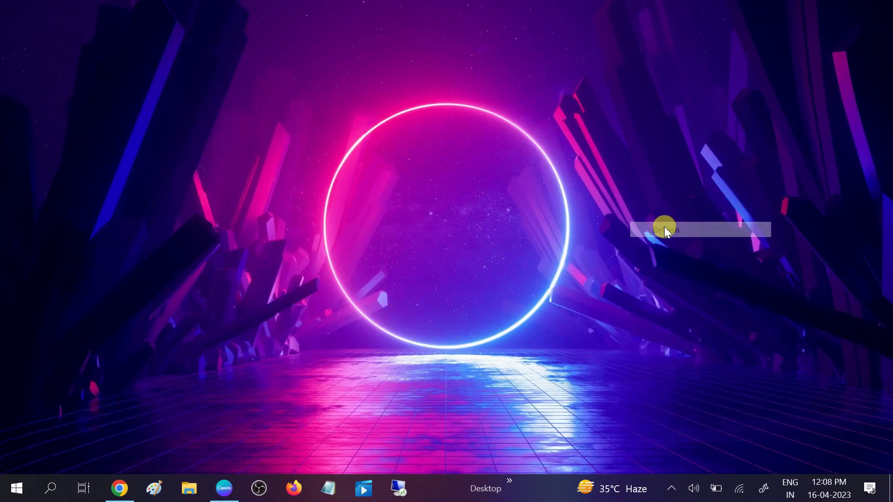